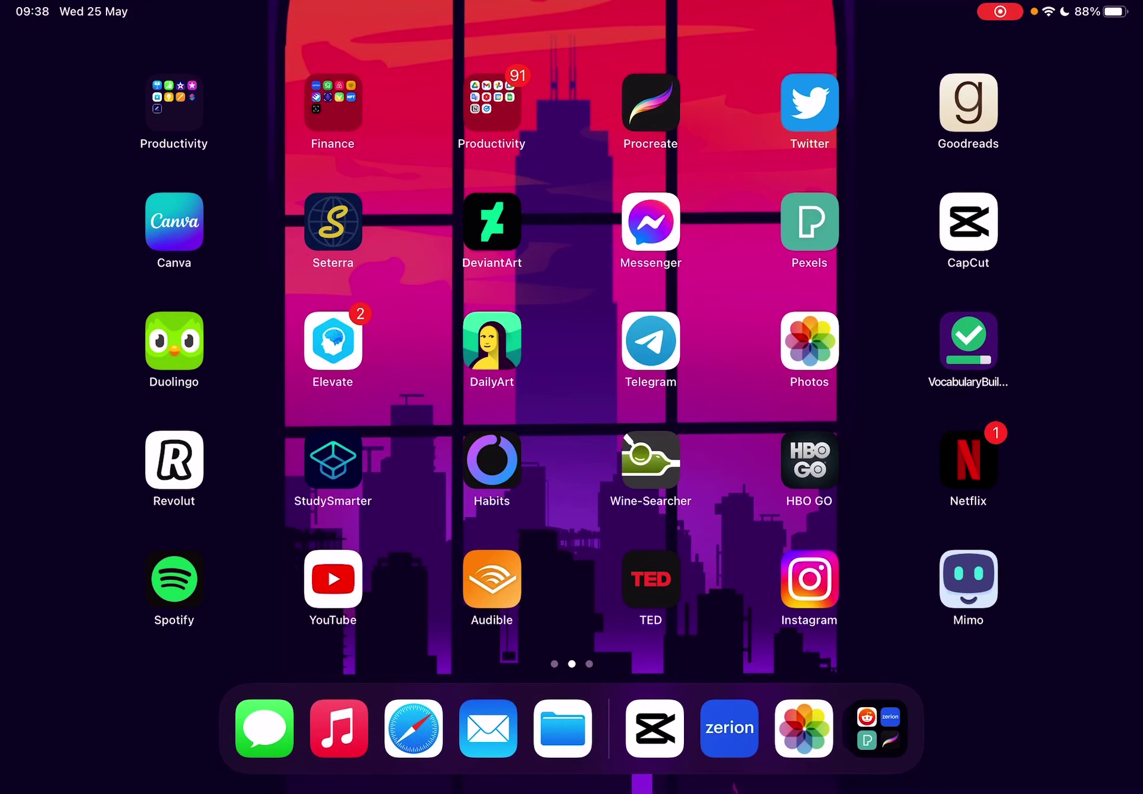
Open the Finance folder on the Home Screen and launch Zerion
click(332, 102)
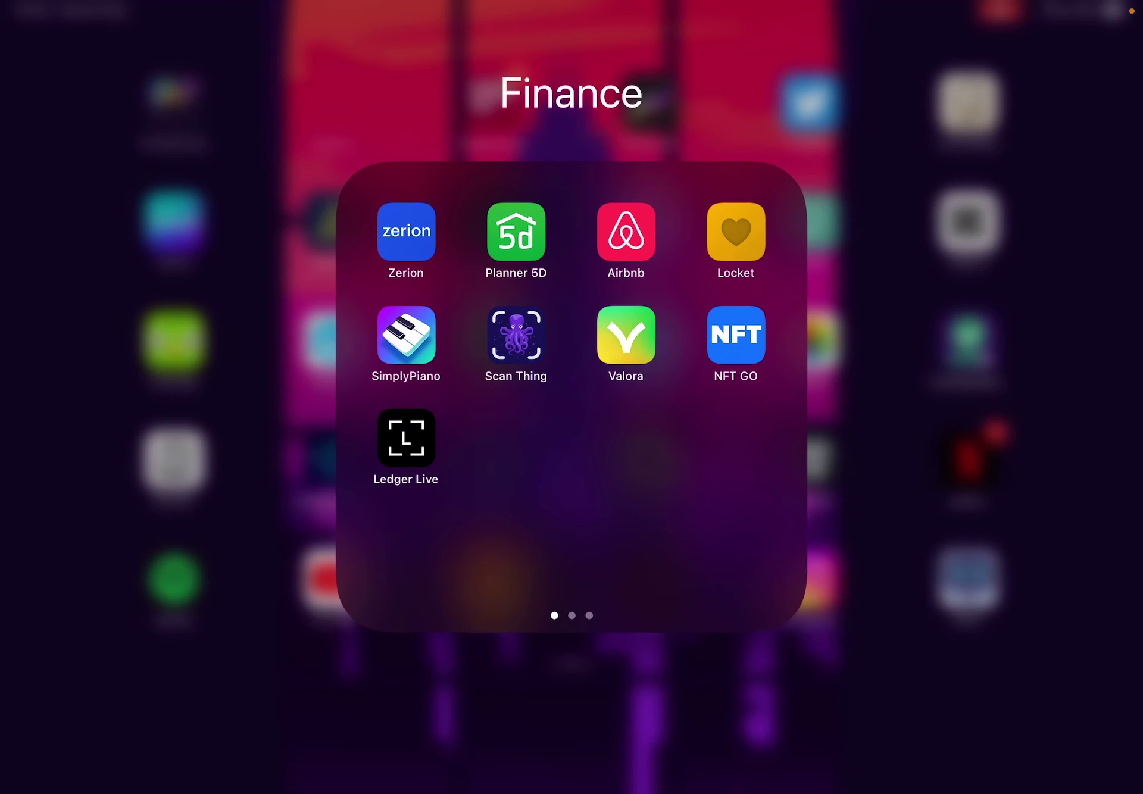
click(406, 231)
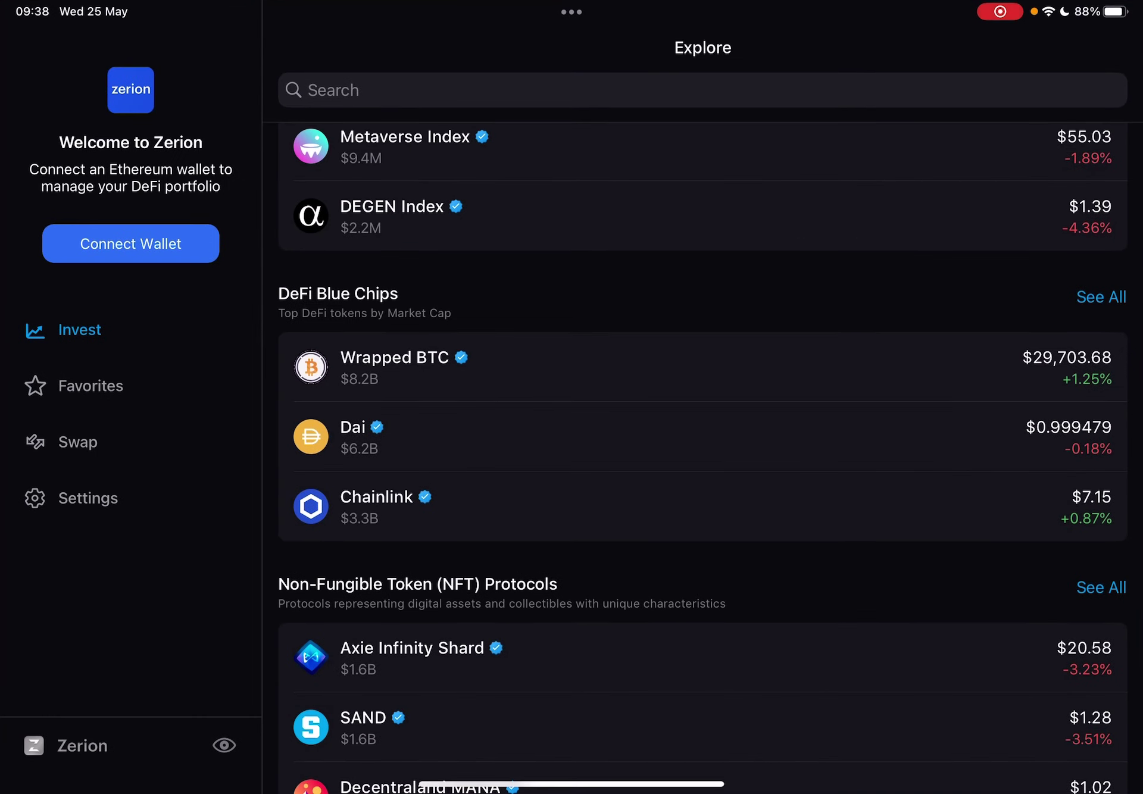
scroll(703, 446, down, 3)
scroll(702, 446, down, 3)
scroll(702, 445, down, 3)
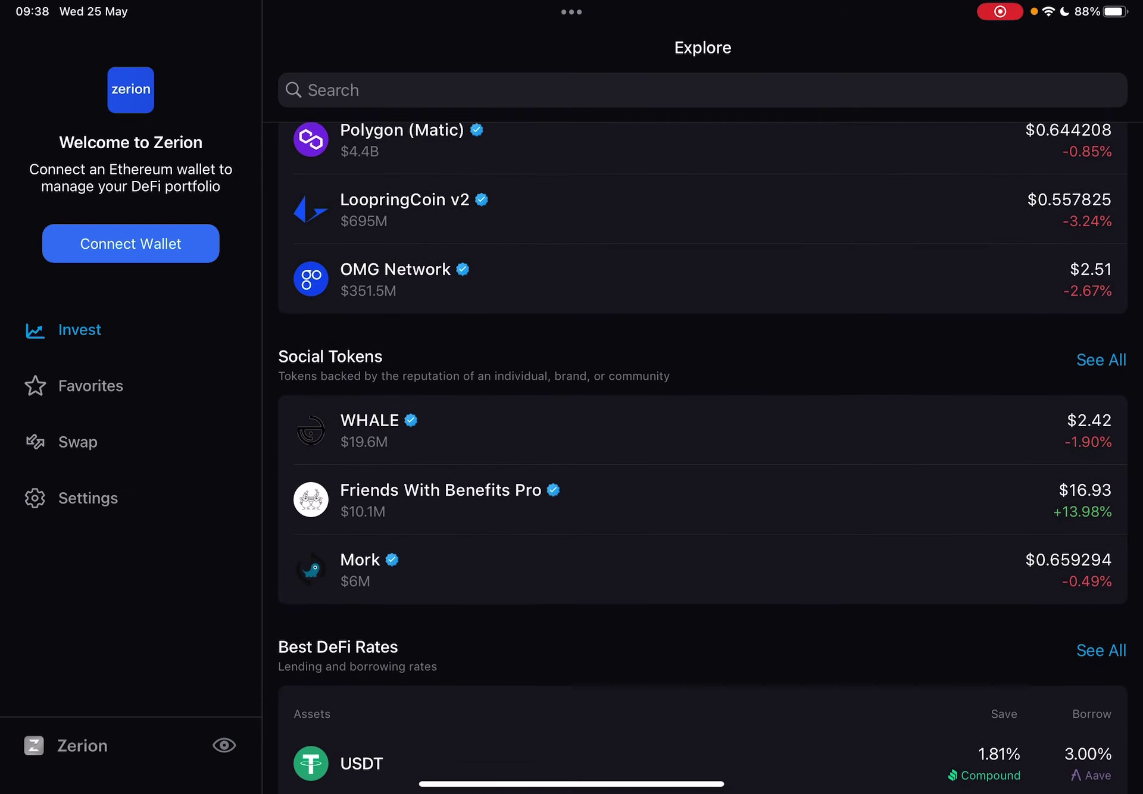
scroll(702, 445, down, 3)
scroll(702, 446, up, 10)
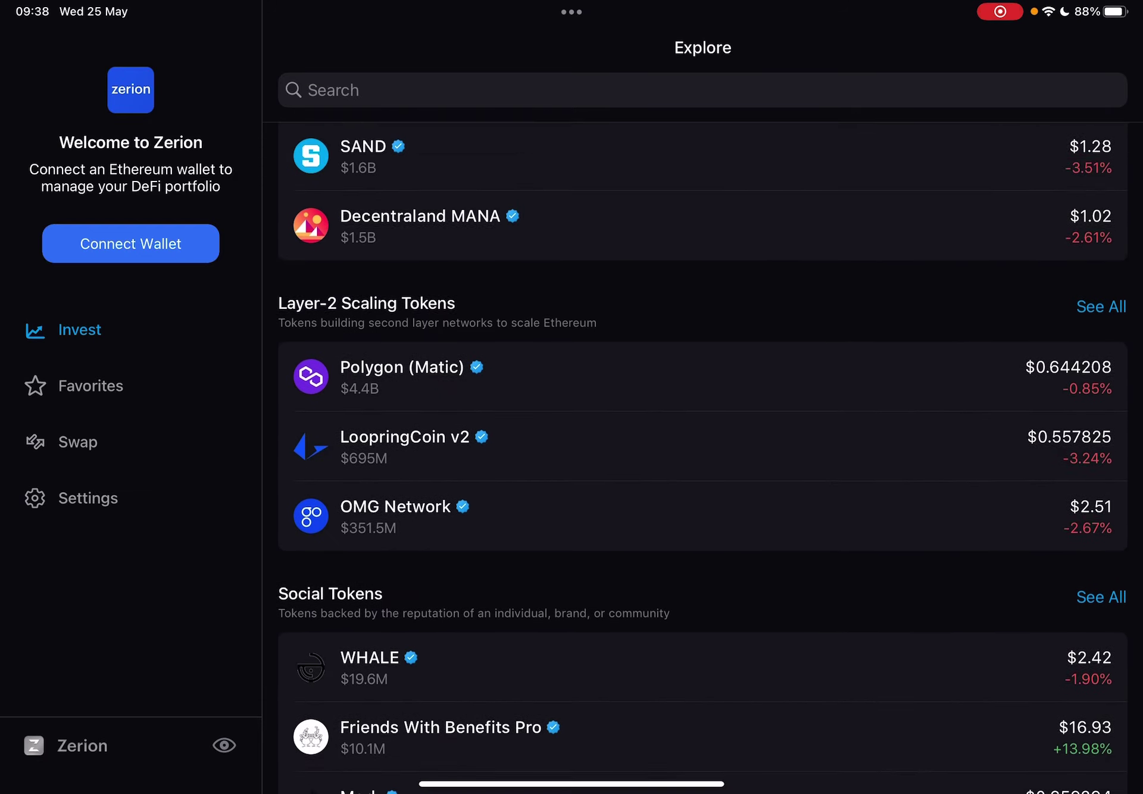
scroll(703, 446, up, 5)
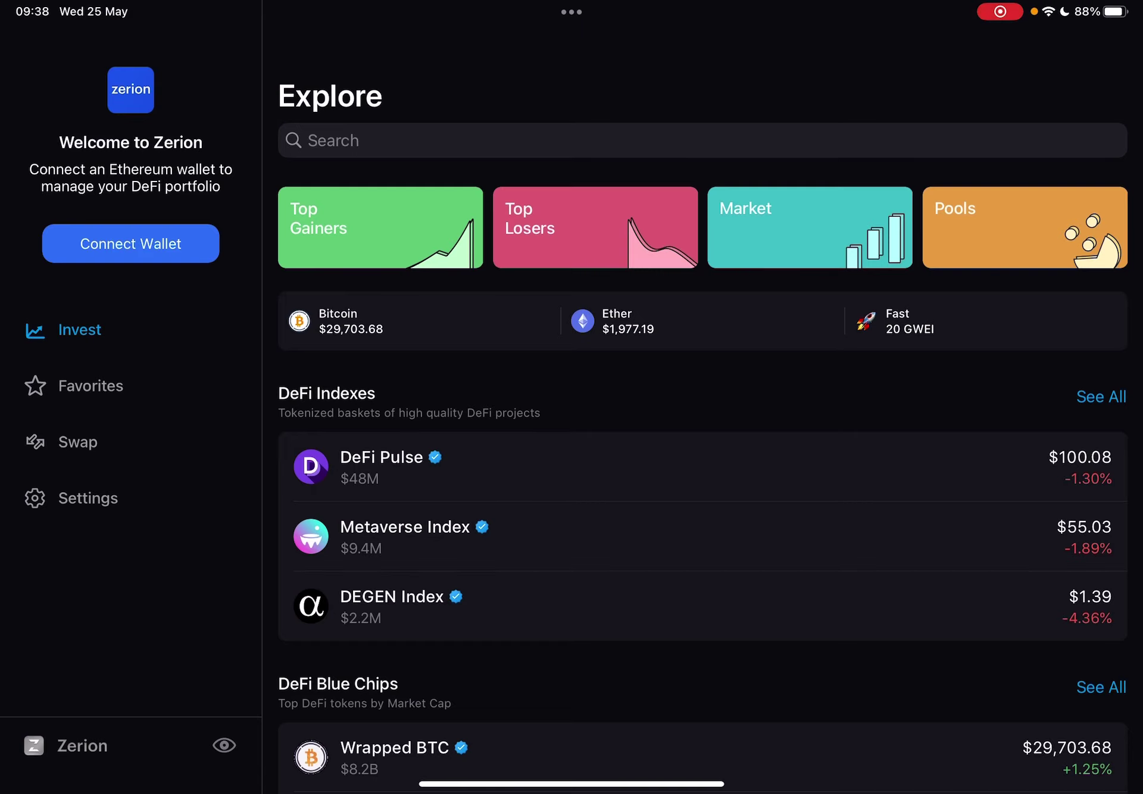
Bring up the Connect to Zerion wallet options from Explore
click(131, 243)
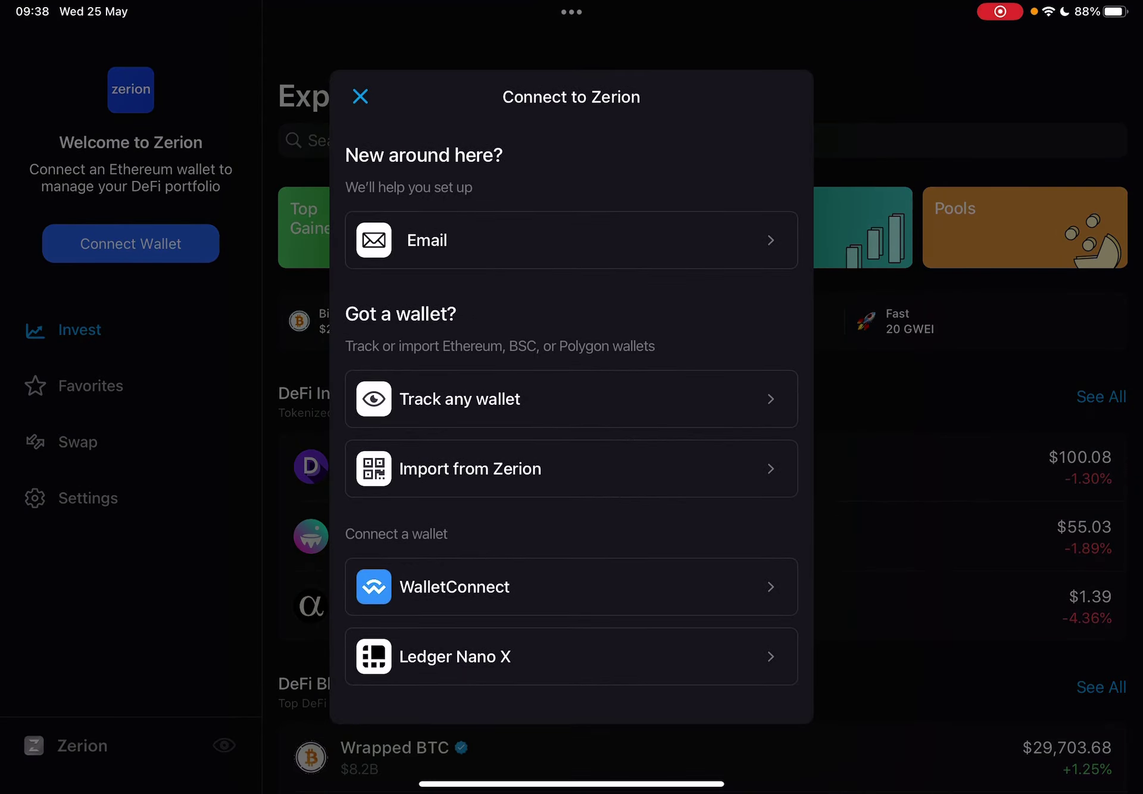
scroll(571, 402, down, 1)
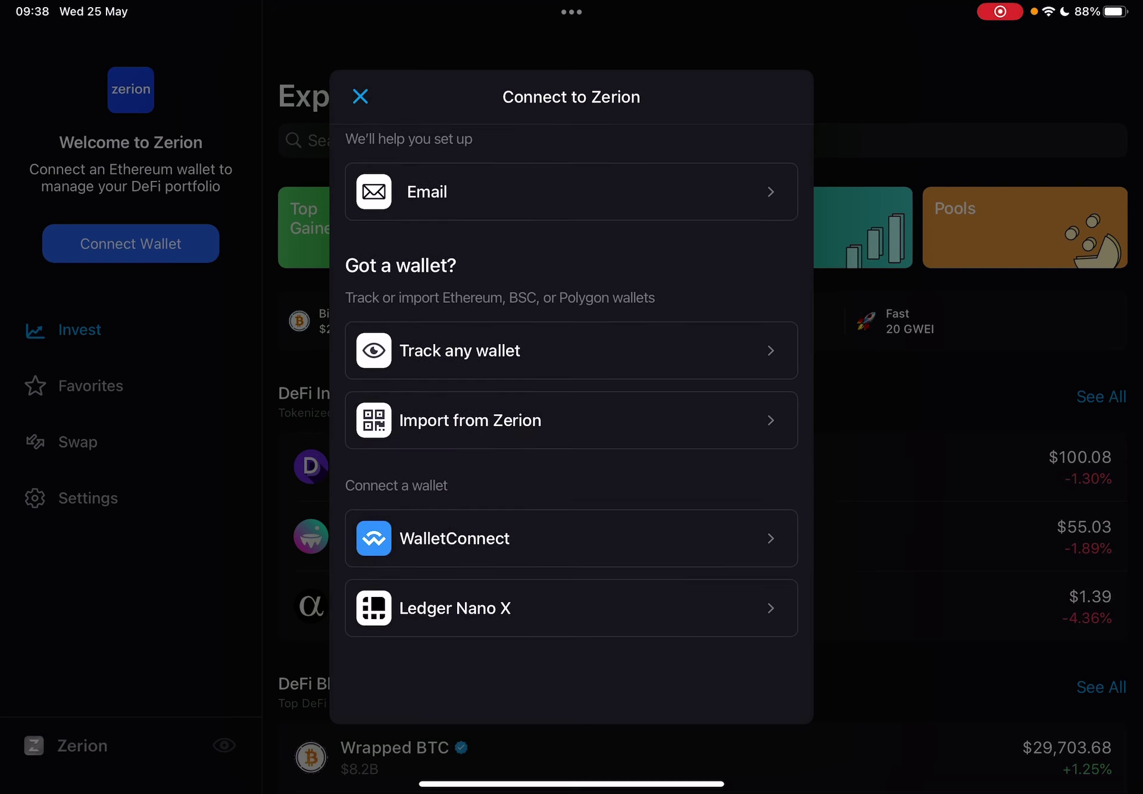
Choose Ledger Nano X to search for devices, then back out of that screen
click(571, 607)
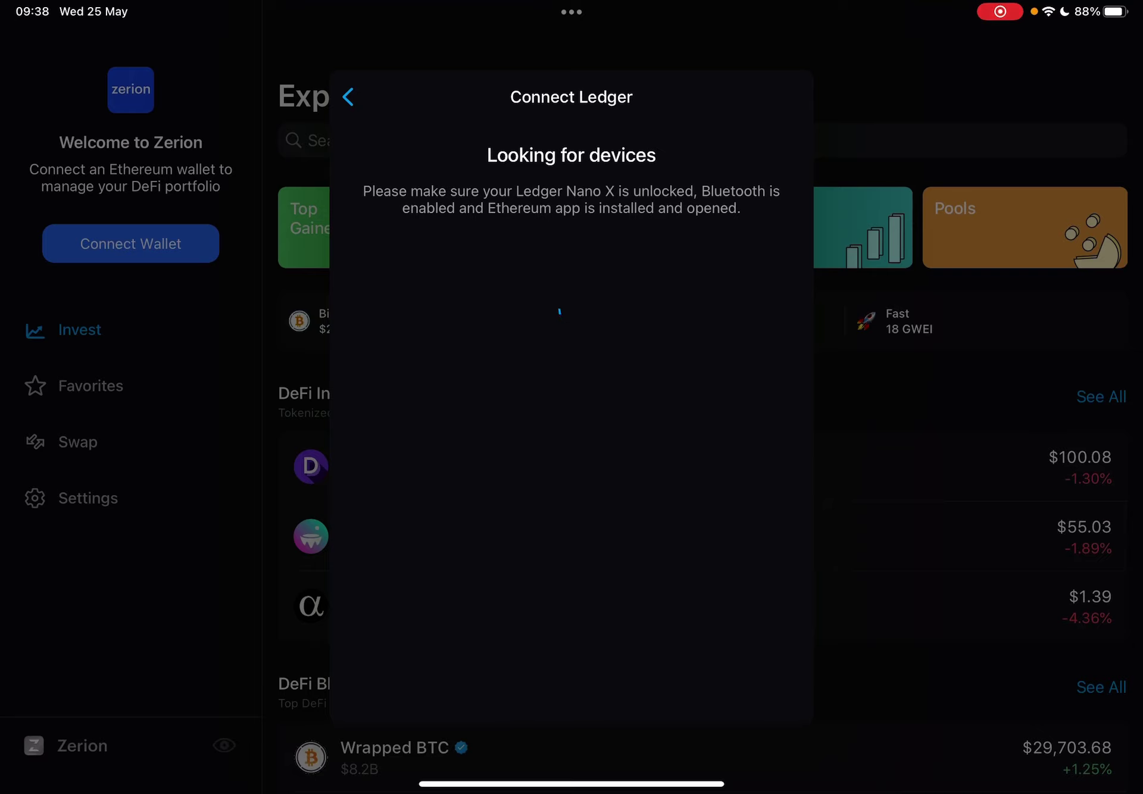
click(348, 96)
Dismiss the Connect to Zerion sheet without connecting a wallet
click(358, 95)
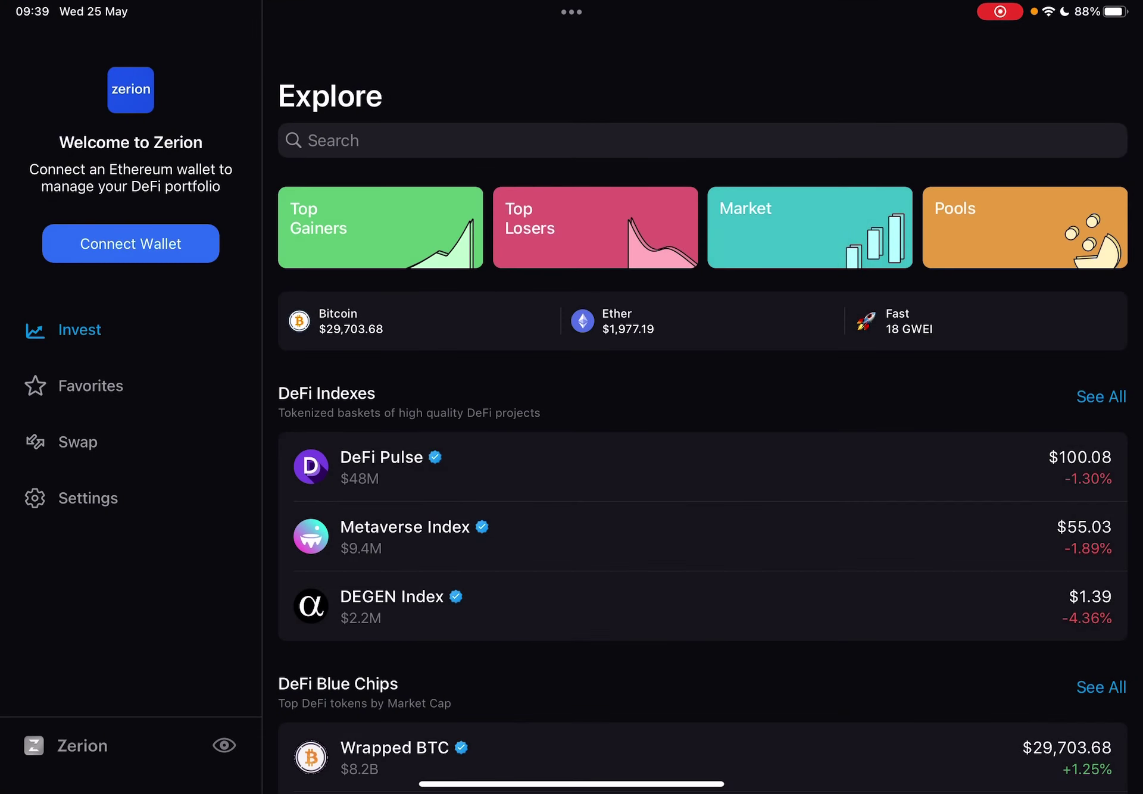